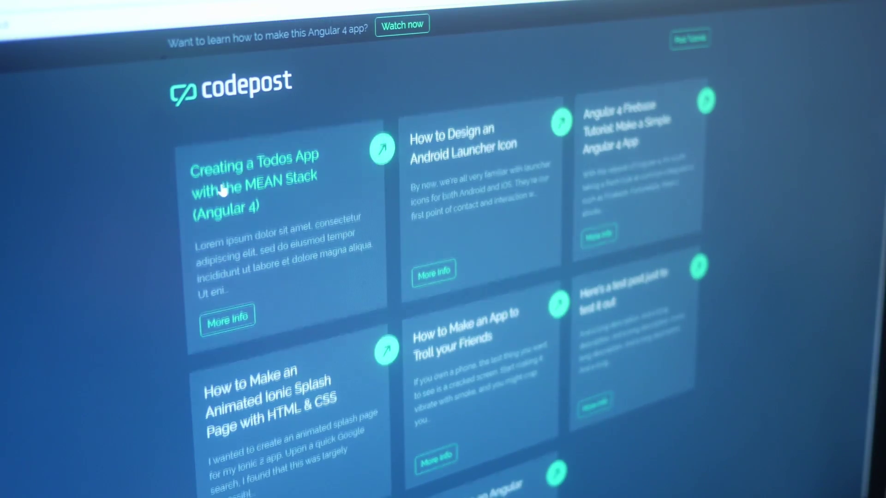
- Open the 'Creating a Todos App with the MEAN Stack (Angular 4)' tutorial card in Chrome
click(222, 190)
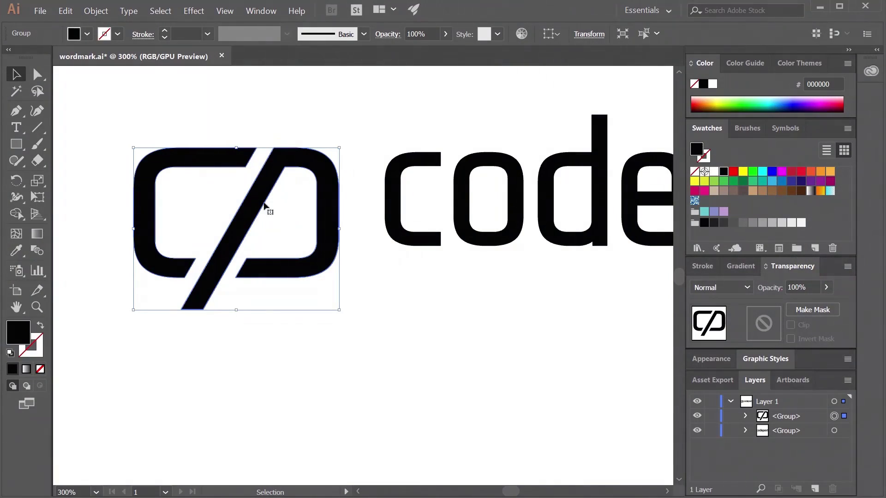
- Scale down the codepost logo group by dragging its corner handle inward
drag(133, 309, 182, 276)
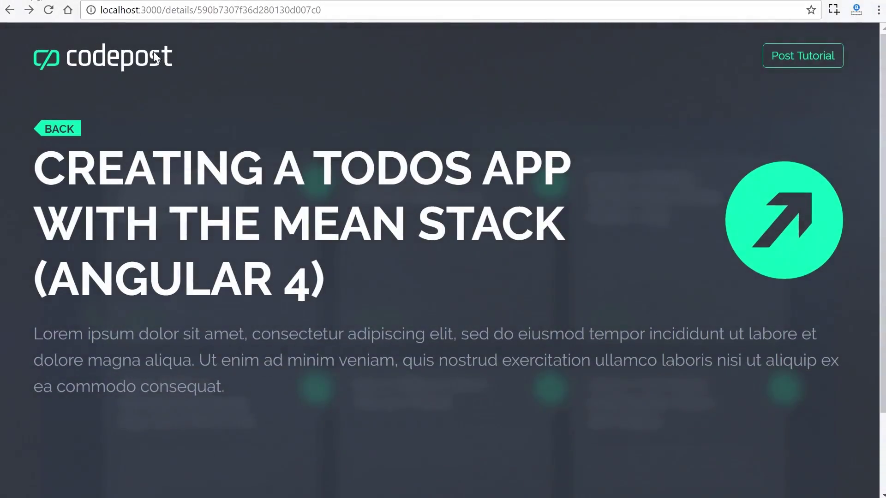
- Go back from the Todos App details to the localhost:3000 tutorial grid
click(64, 127)
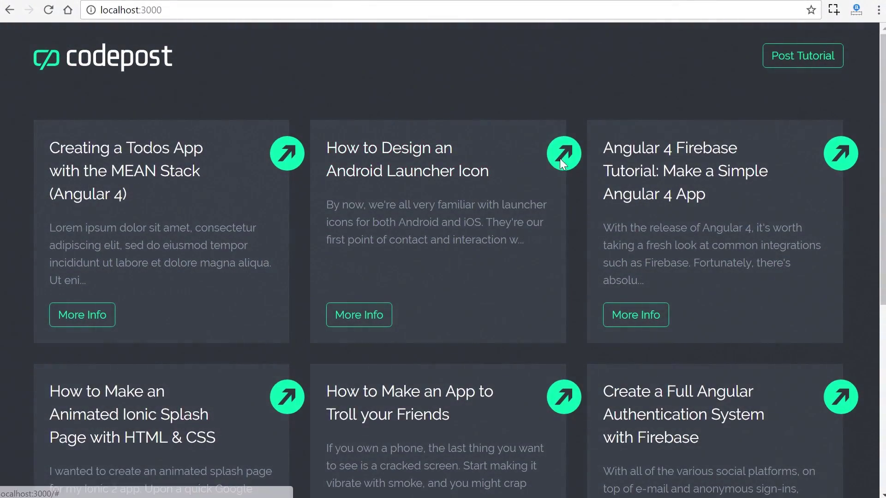